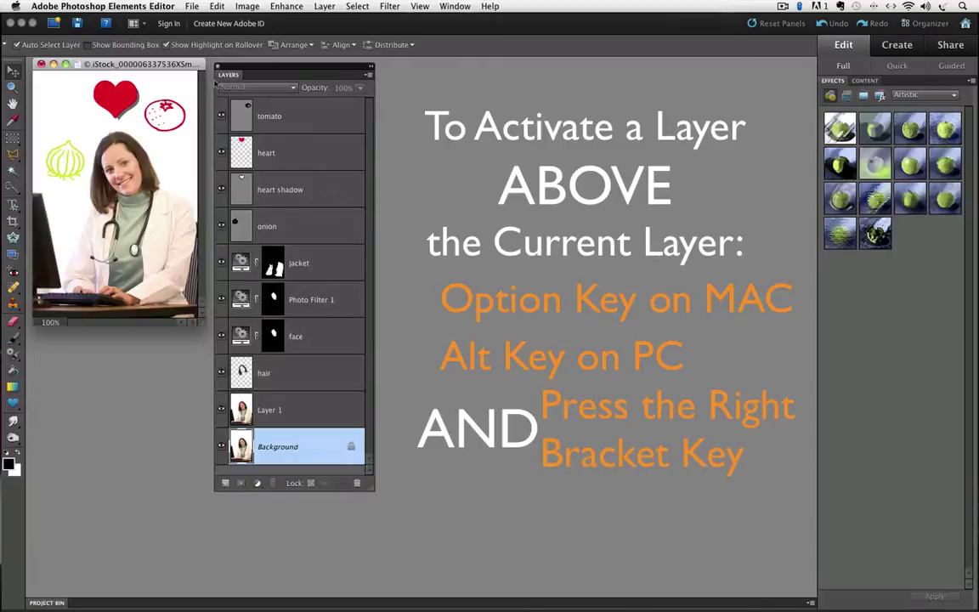
Step: Step the active layer up from Background through Layer 1 and jacket to onion
{"action": "key", "text": "alt+bracketright"}
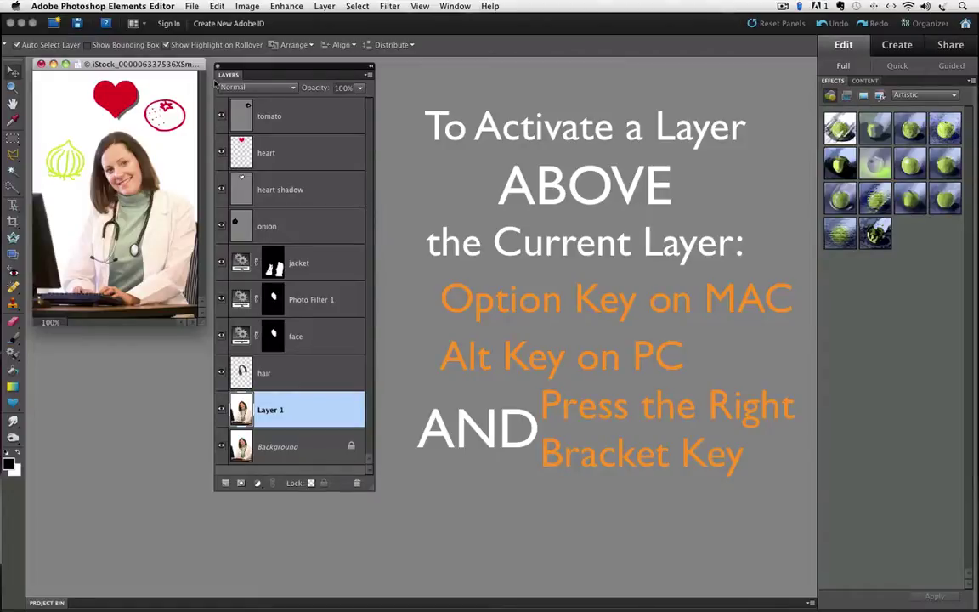
{"action": "key", "text": "alt+bracketright"}
{"action": "key", "text": "alt+bracketright"}
{"action": "key", "text": "alt+bracketright"}
{"action": "key", "text": "alt+bracketright"}
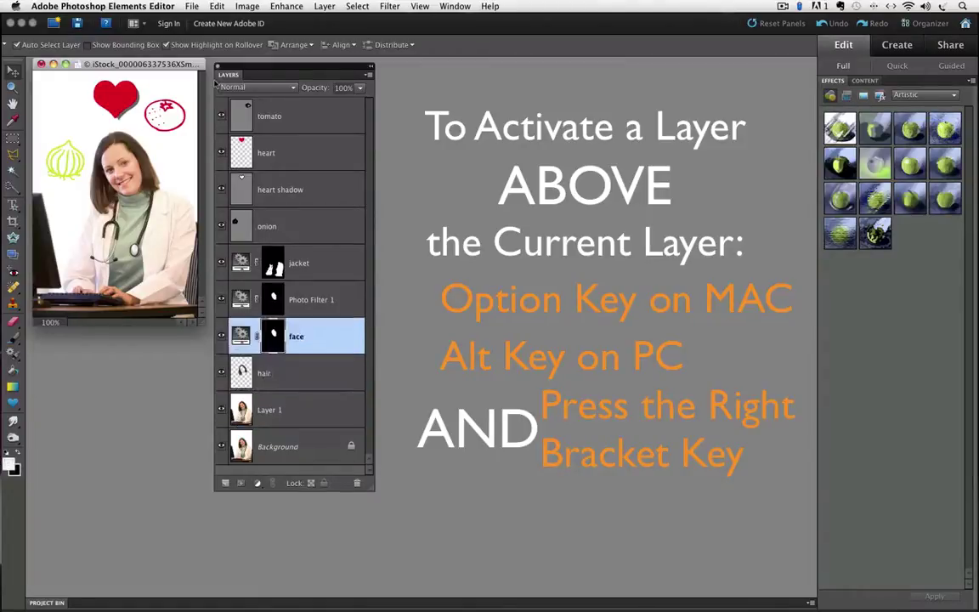
{"action": "key", "text": "alt+bracketright"}
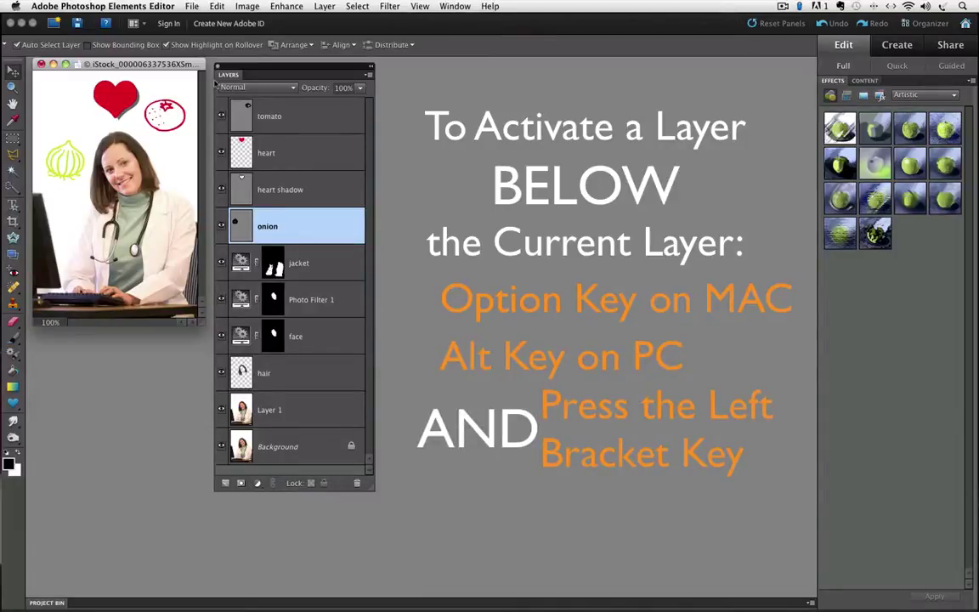
Step: Step the active layer down from onion through face, hair and Layer 1 to Background
{"action": "key", "text": "alt+bracketleft"}
{"action": "key", "text": "alt+bracketleft"}
{"action": "key", "text": "alt+bracketleft"}
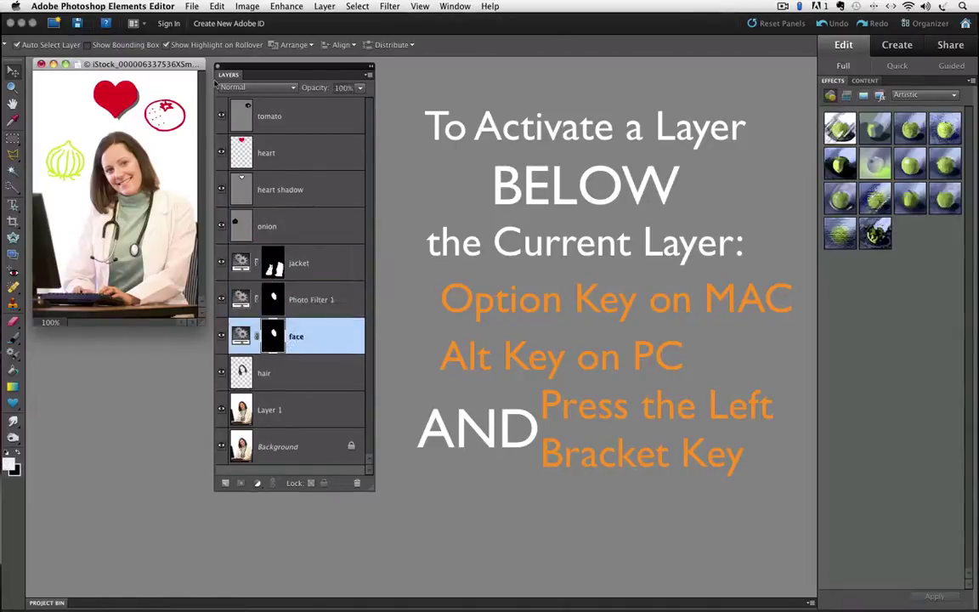
{"action": "key", "text": "alt+bracketleft"}
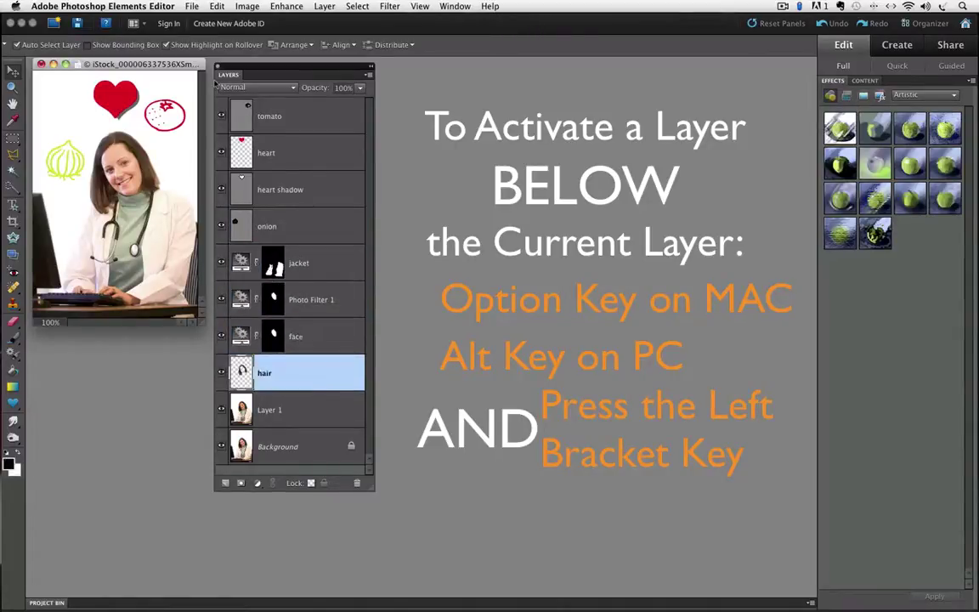
{"action": "key", "text": "alt+bracketleft"}
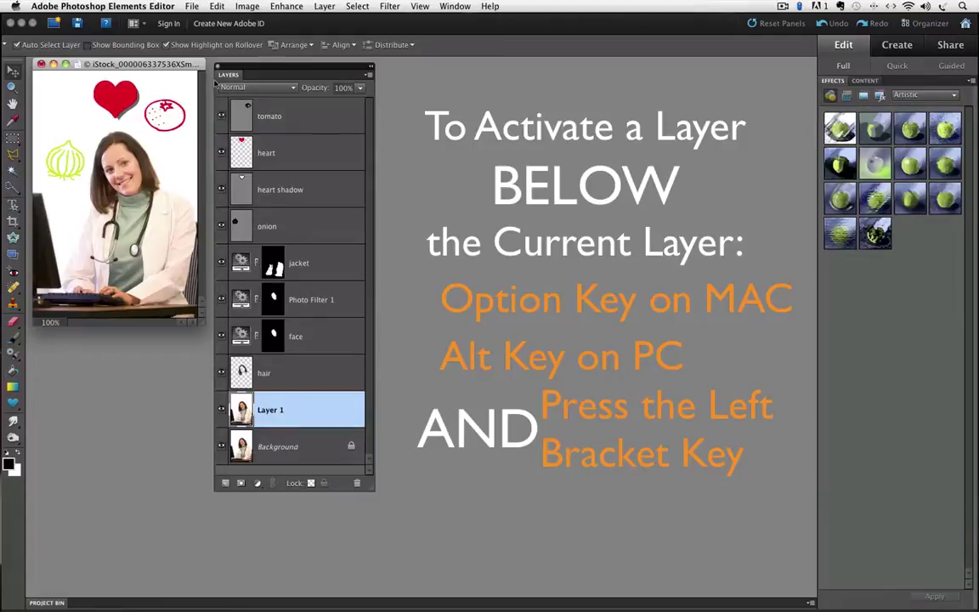
{"action": "key", "text": "alt+bracketleft"}
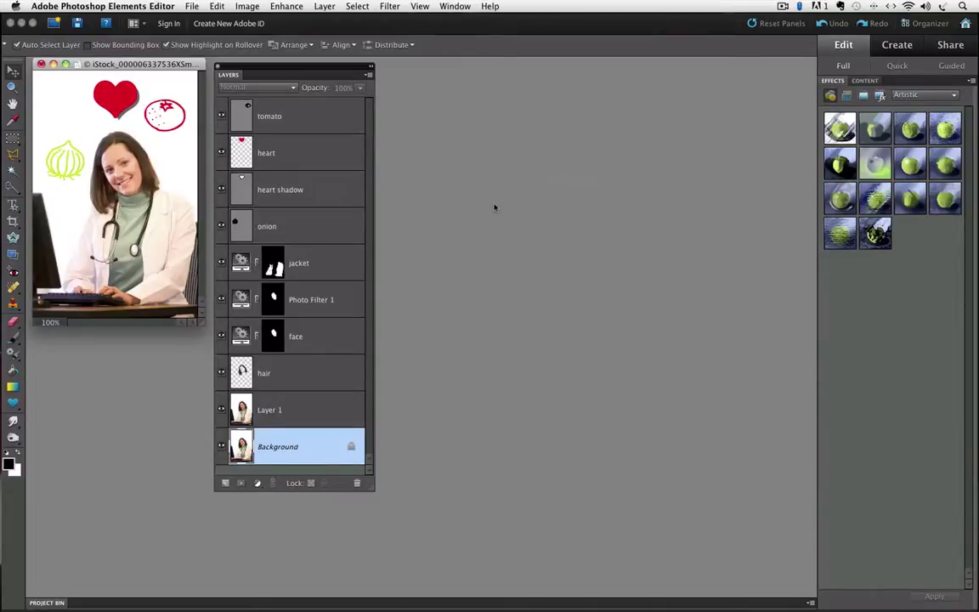
Step: Activate the heart layer, drag the red heart alone off its shadow, then undo
{"action": "key", "text": "alt+bracketright"}
{"action": "key", "text": "alt+bracketright"}
{"action": "key", "text": "alt+bracketright"}
{"action": "key", "text": "alt+bracketright"}
{"action": "key", "text": "alt+bracketright"}
{"action": "key", "text": "alt+bracketright"}
{"action": "key", "text": "alt+bracketright"}
{"action": "key", "text": "alt+bracketright"}
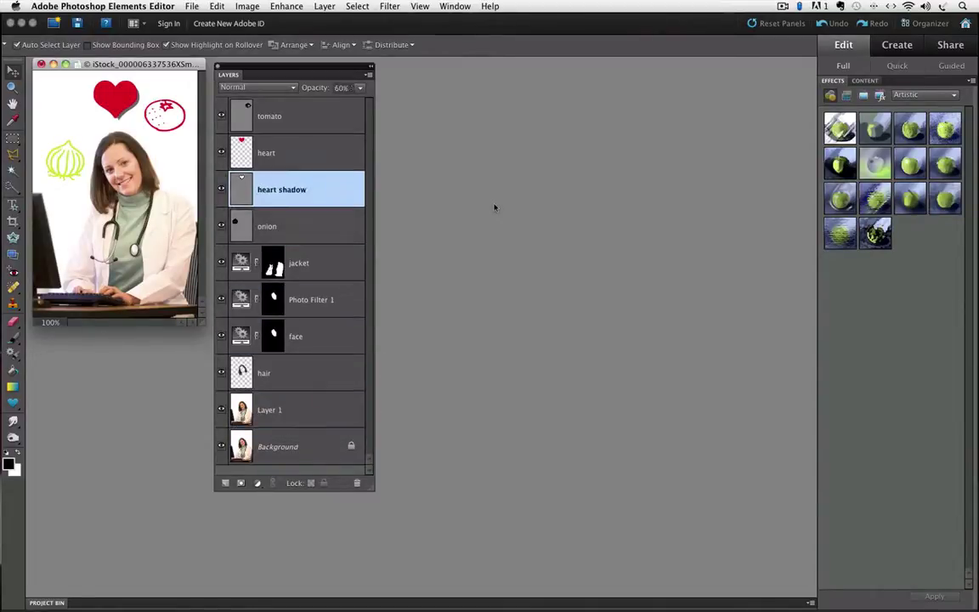
{"action": "left_click", "coordinate": [87, 69]}
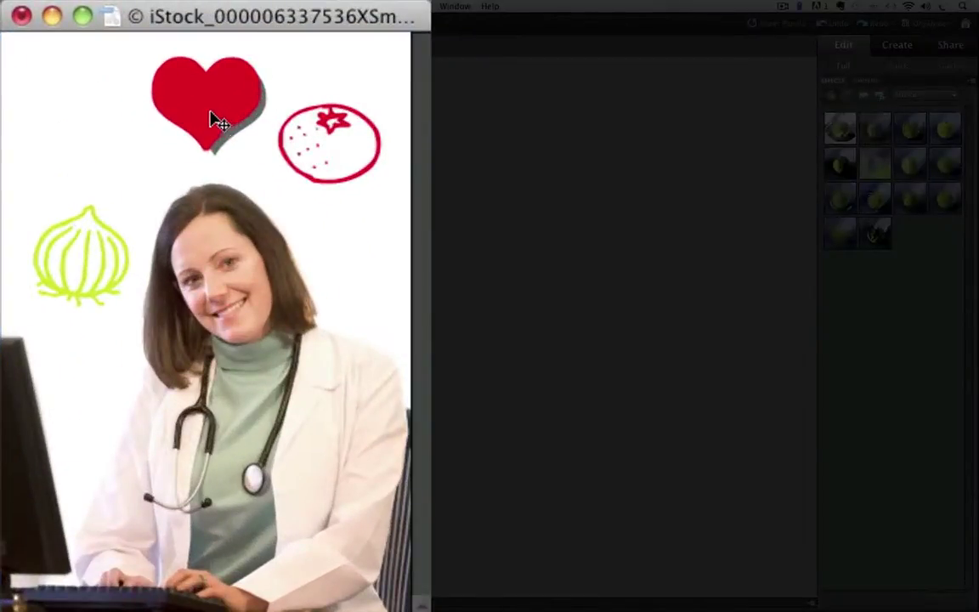
{"action": "left_click_drag", "start_coordinate": [119, 102], "coordinate": [86, 103]}
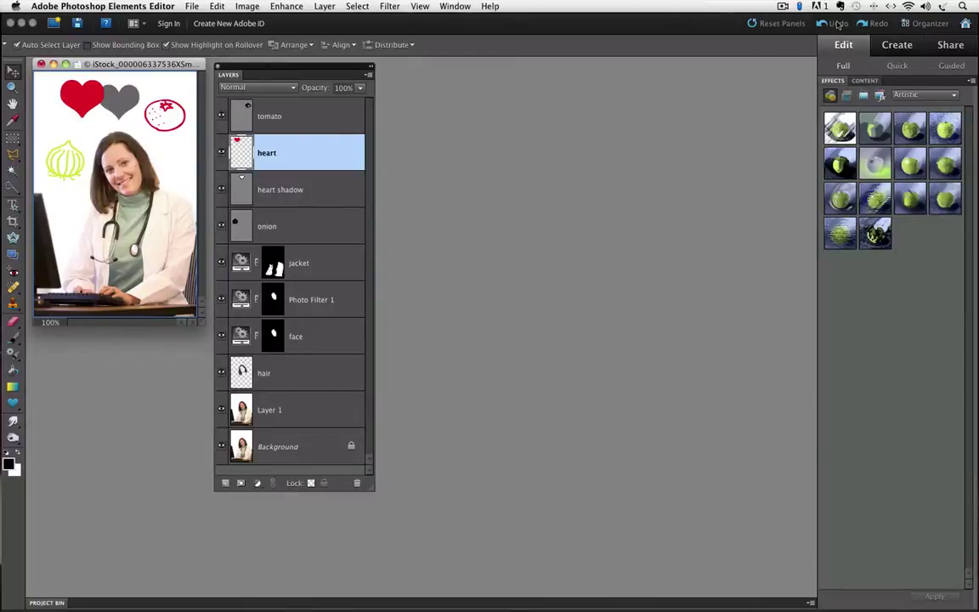
{"action": "left_click", "coordinate": [838, 25]}
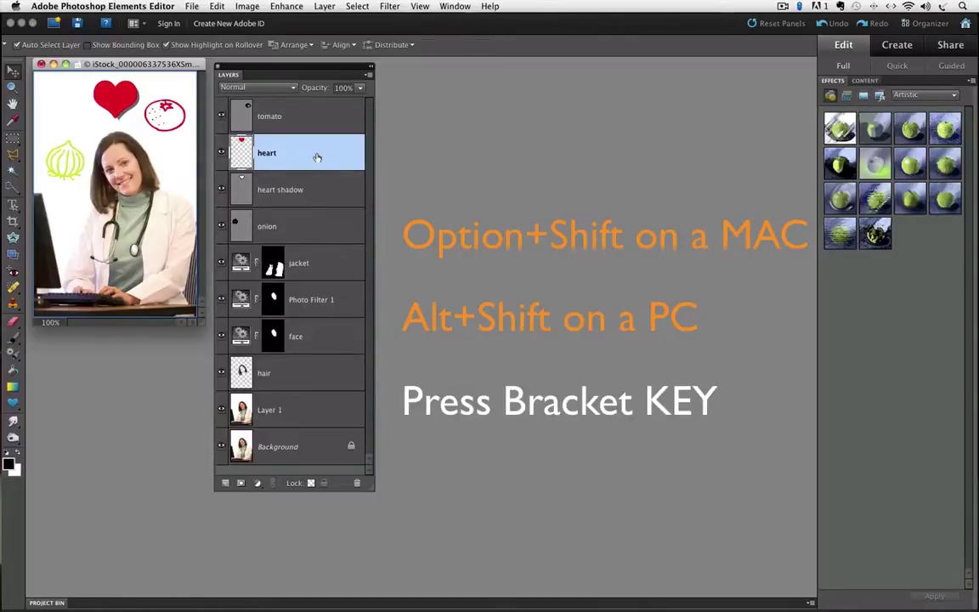
Step: Add the heart shadow layer to the heart layer selection with Alt+Shift+[
{"action": "key", "text": "alt+shift+bracketleft"}
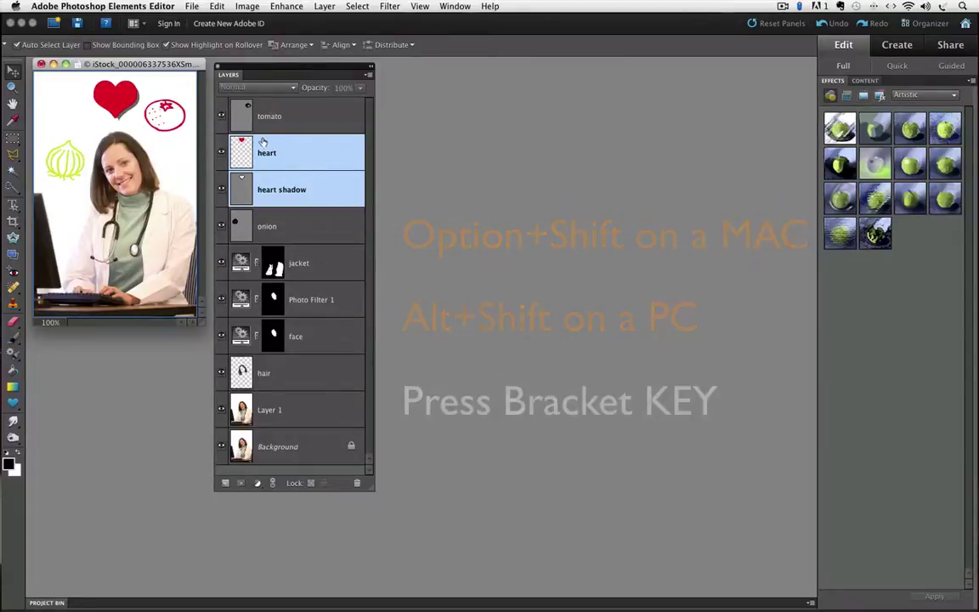
Step: Drag the heart and its shadow together as one pair above the doctor's head
{"action": "mouse_move", "coordinate": [124, 106]}
{"action": "left_mouse_down"}
{"action": "mouse_move", "coordinate": [78, 104]}
{"action": "mouse_move", "coordinate": [108, 104]}
{"action": "mouse_move", "coordinate": [82, 103]}
{"action": "mouse_move", "coordinate": [109, 114]}
{"action": "mouse_move", "coordinate": [108, 100]}
{"action": "mouse_move", "coordinate": [112, 110]}
{"action": "left_mouse_up"}
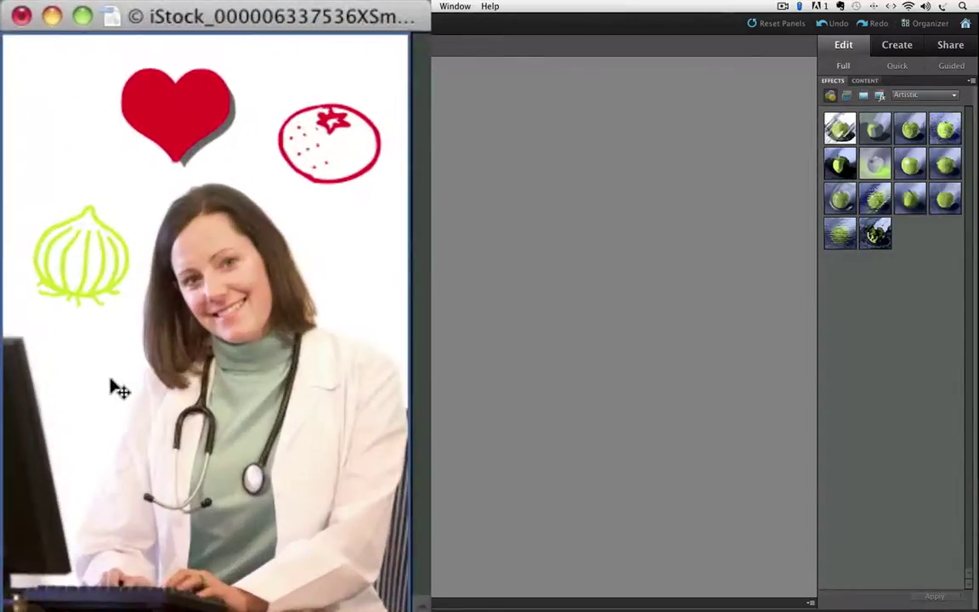
Step: Nudge the heart and its shadow left together between the onion and tomato drawings
{"action": "key", "text": "Left"}
{"action": "key", "text": "Left"}
{"action": "key", "text": "Left"}
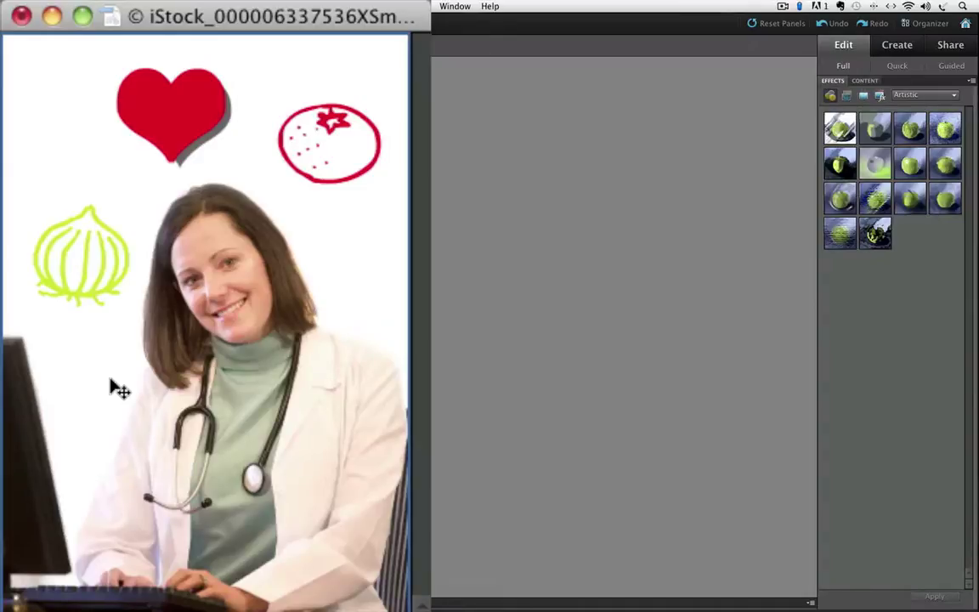
{"action": "key", "text": "Left"}
{"action": "key", "text": "Left"}
{"action": "key", "text": "Left"}
{"action": "key", "text": "Left"}
{"action": "key", "text": "Left"}
{"action": "key", "text": "Left"}
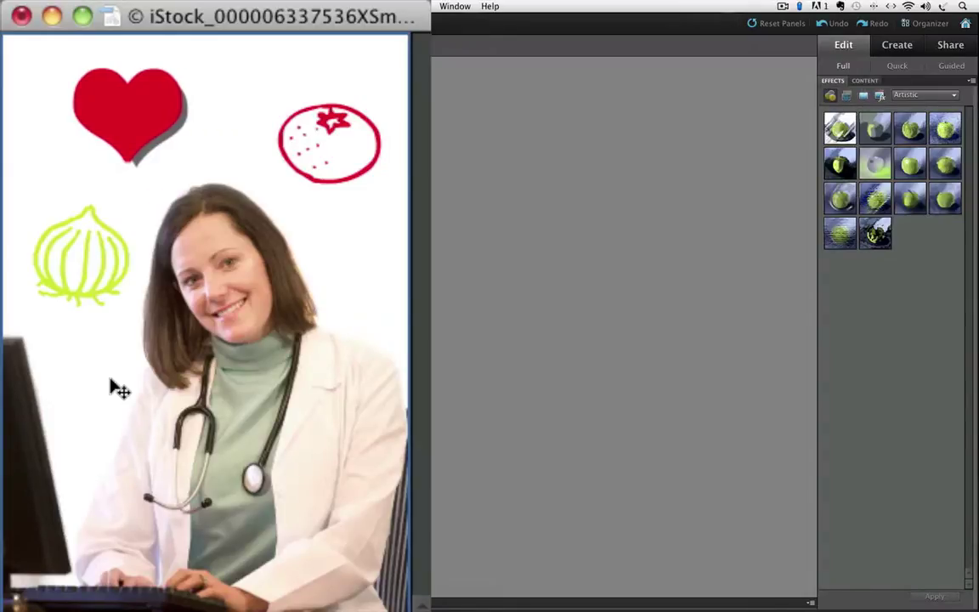